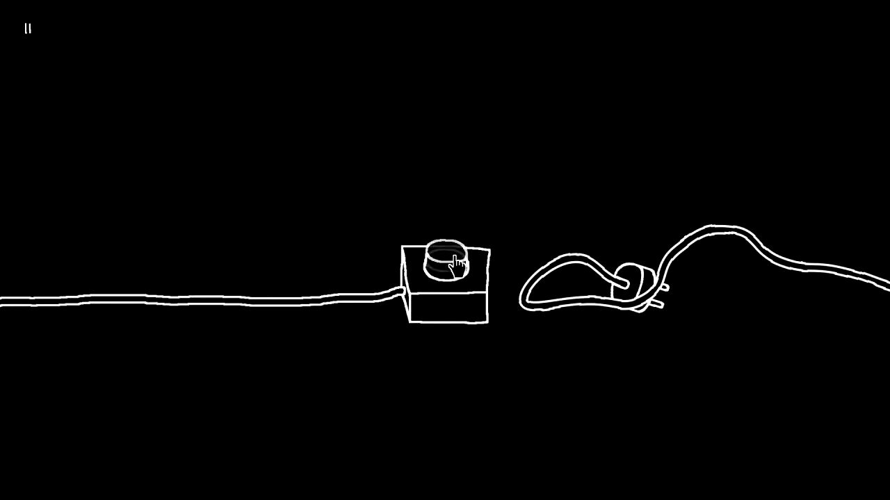
drag(664, 295, 874, 118)
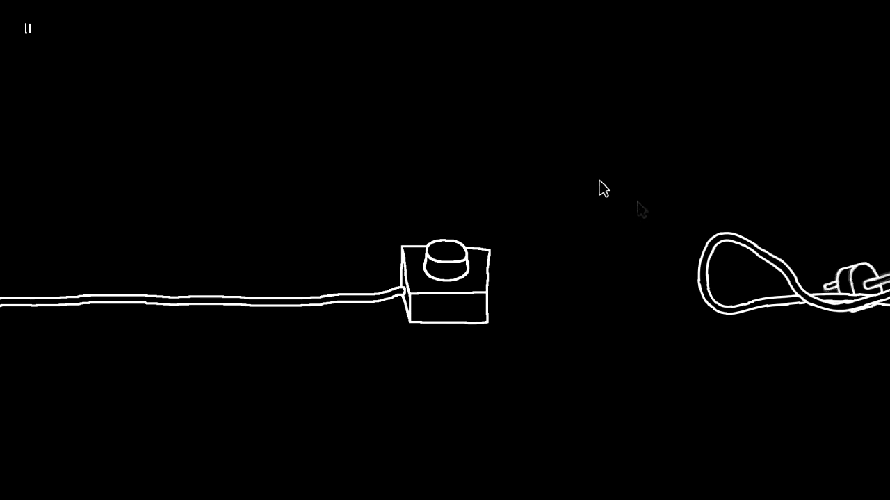